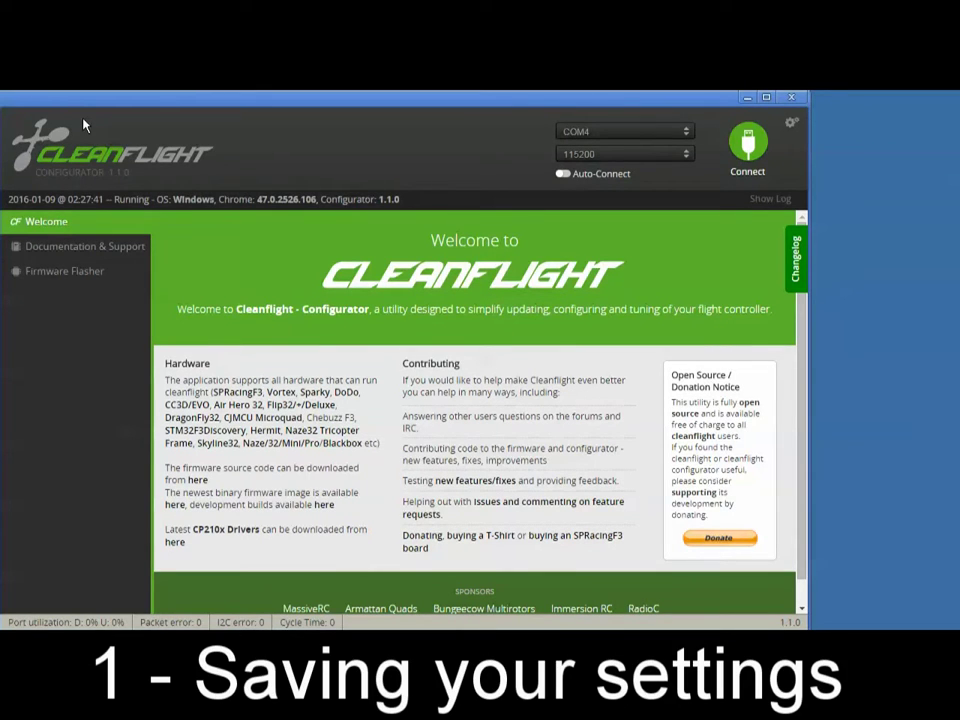
Step: Connect to the flight controller on COM4 with the log expanded, and highlight the flight controller info line
left_click(764, 199)
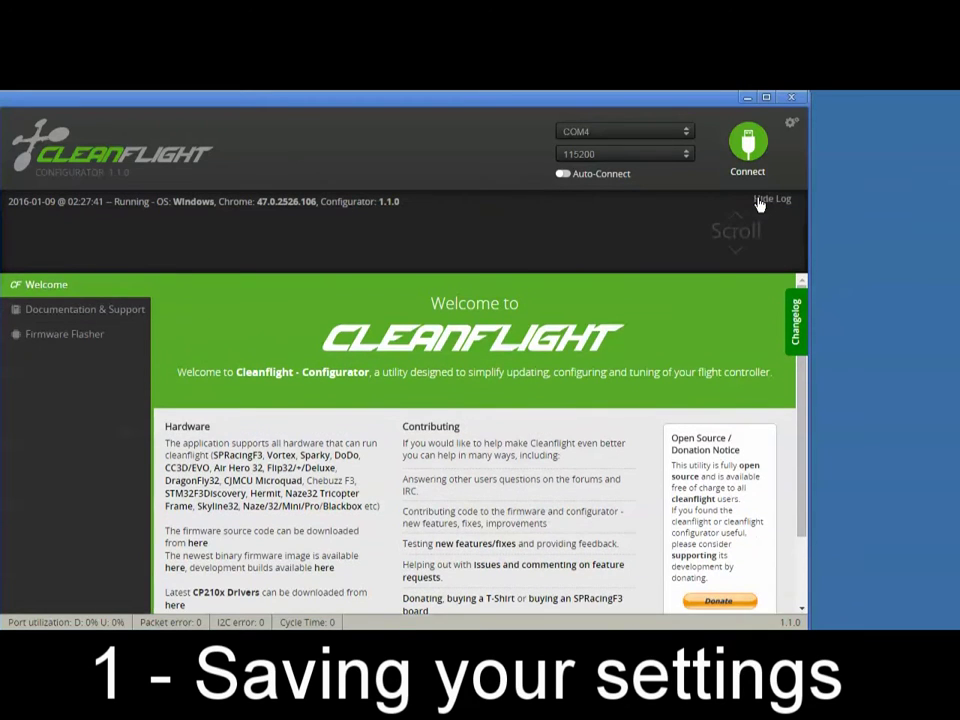
left_click(748, 143)
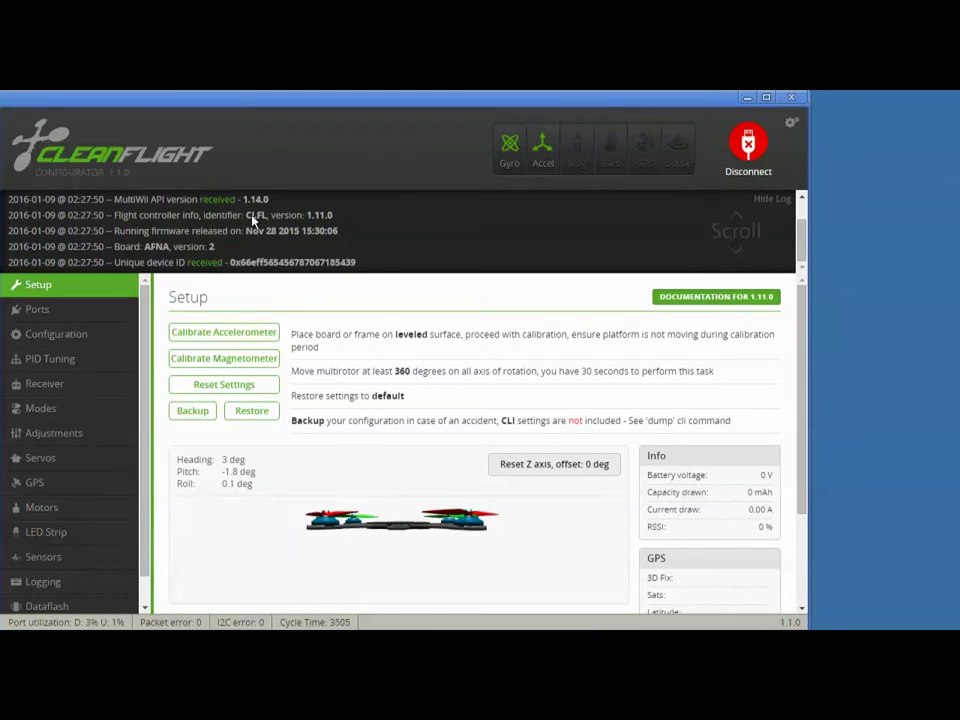
left_click_drag(334, 215, 117, 220)
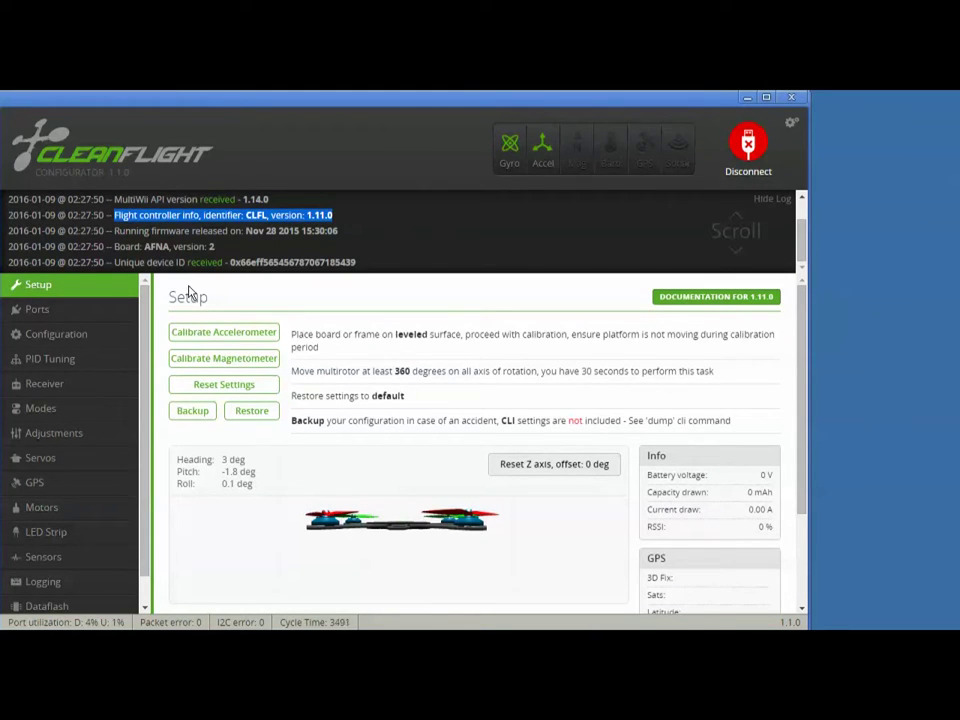
Step: Check the PID Tuning page and run the dump command in the CLI to list all board settings
left_click(68, 366)
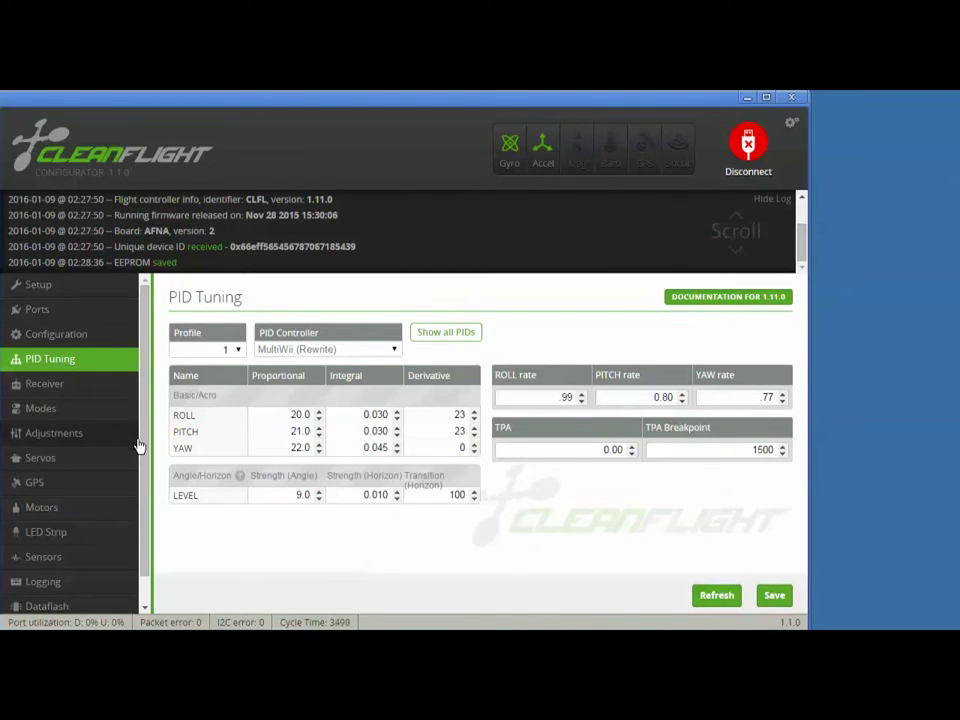
scroll(140, 471, "down", 2)
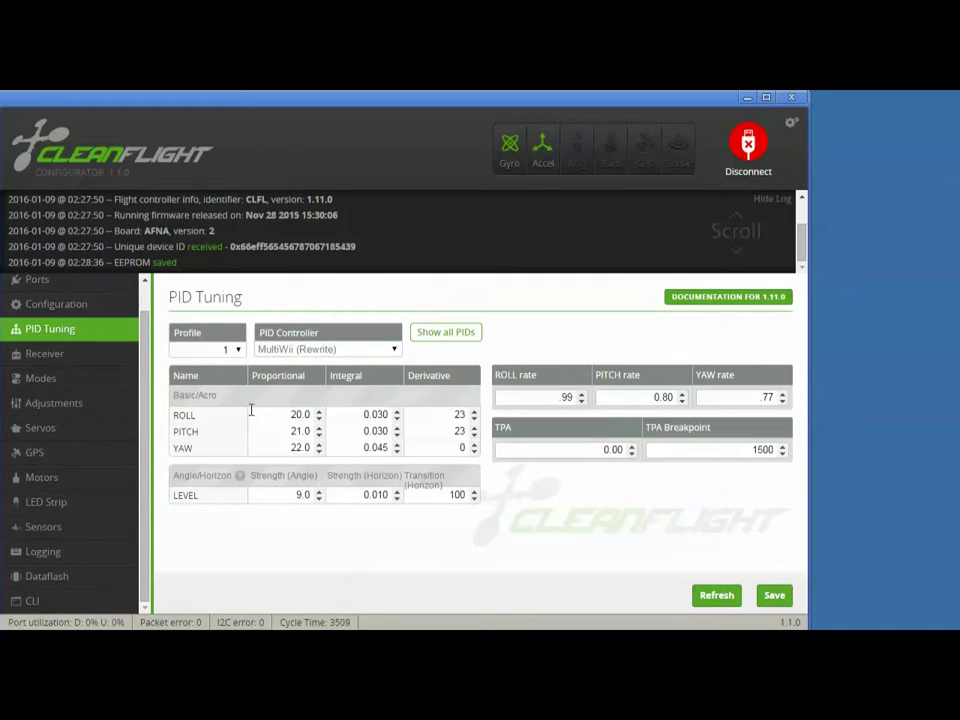
left_click(31, 603)
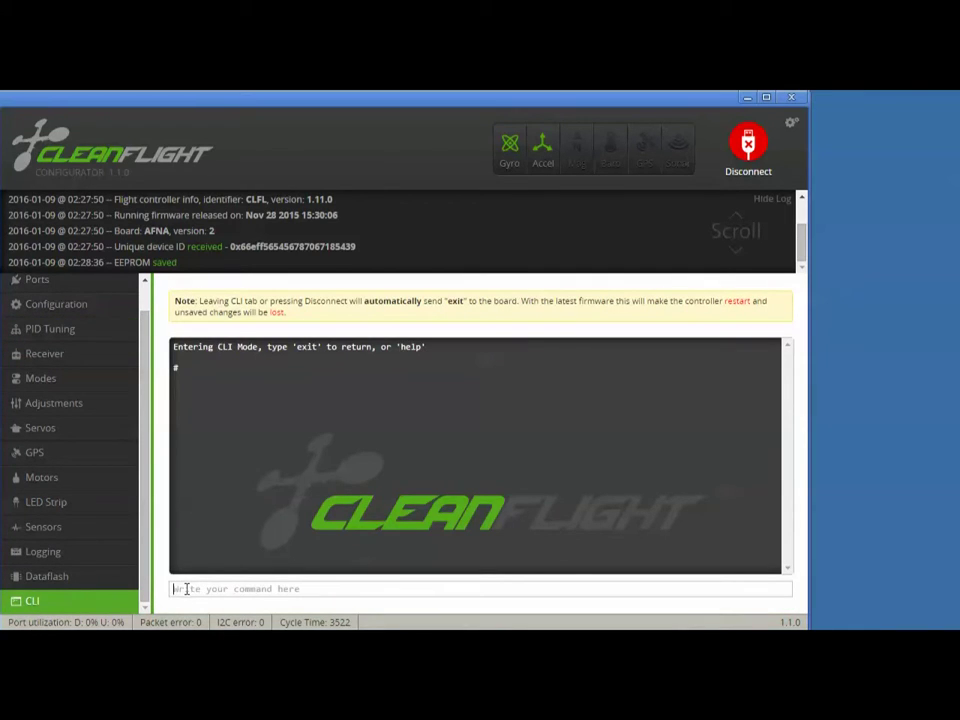
type("dump")
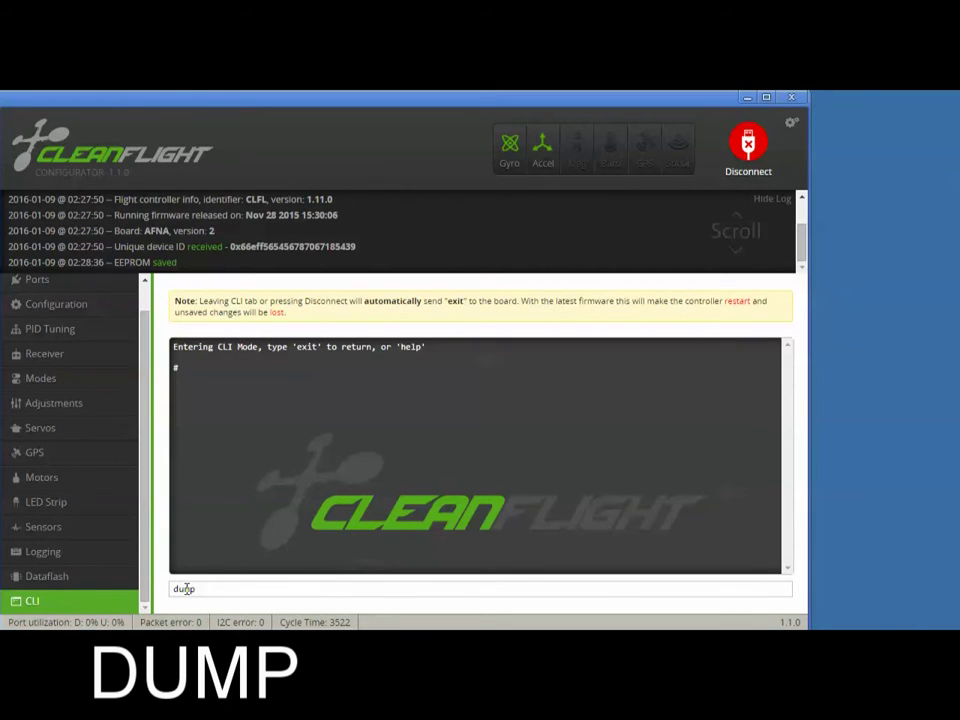
key("Return")
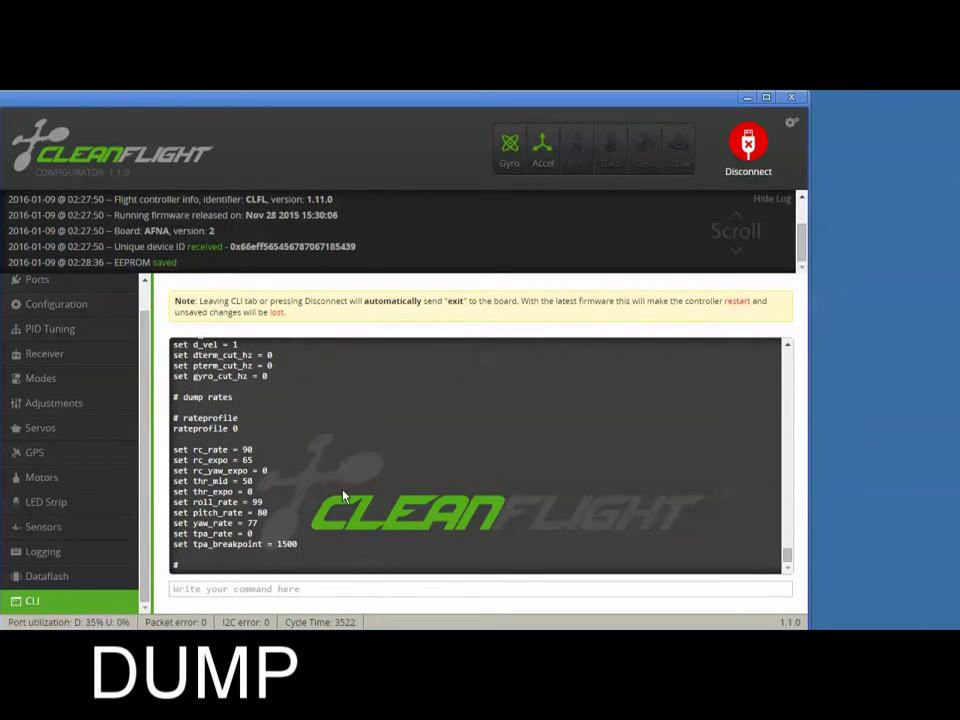
left_click_drag(788, 556, 803, 362)
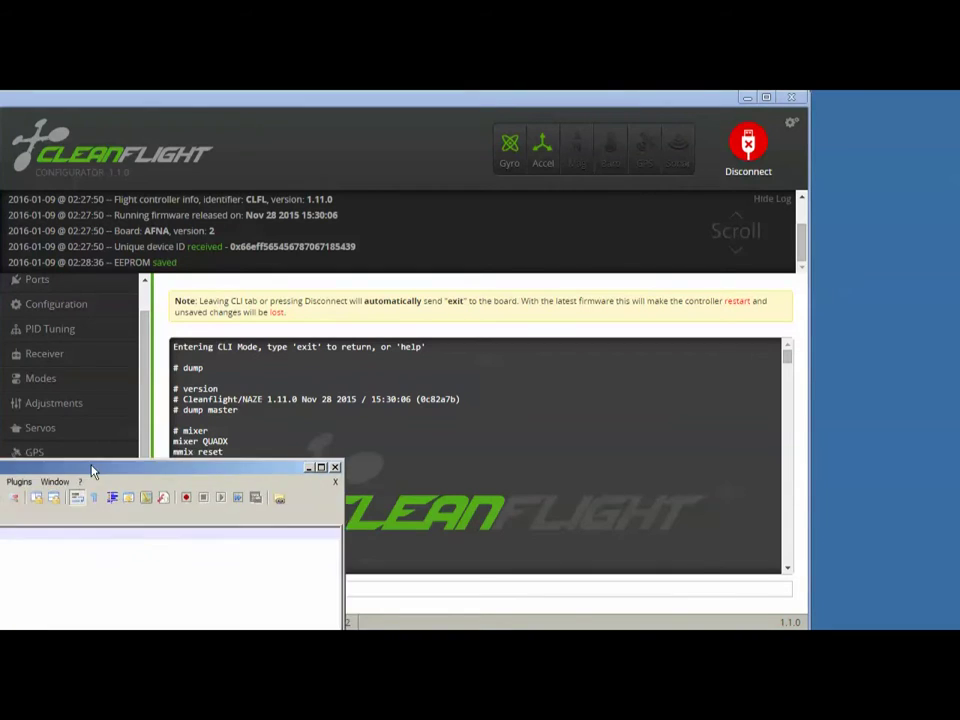
Step: Bring up an empty Notepad++ document and copy the CLI dump output from the "# mixer" line to the end
left_click_drag(418, 386, 697, 122)
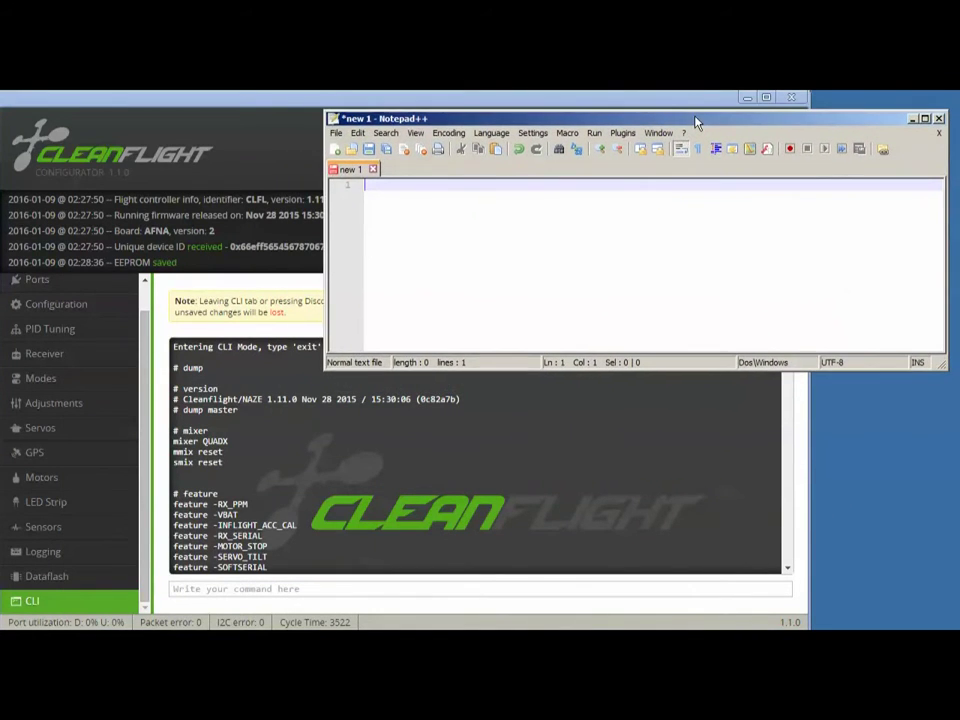
left_click(256, 421)
left_click_drag(186, 347, 221, 435)
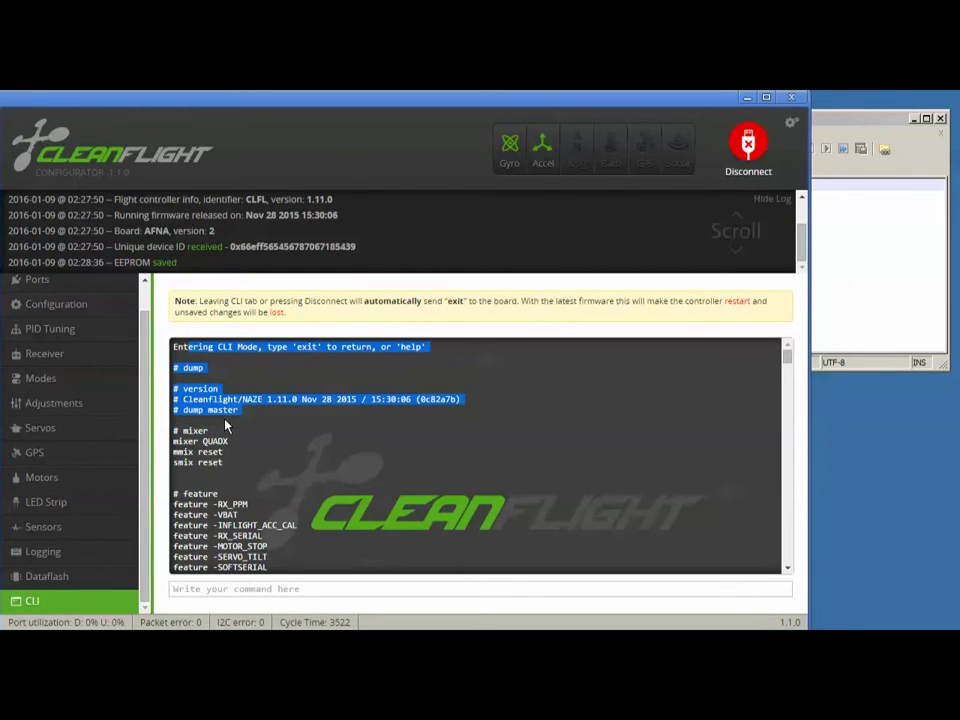
left_click(210, 440)
left_click_drag(176, 428, 280, 620)
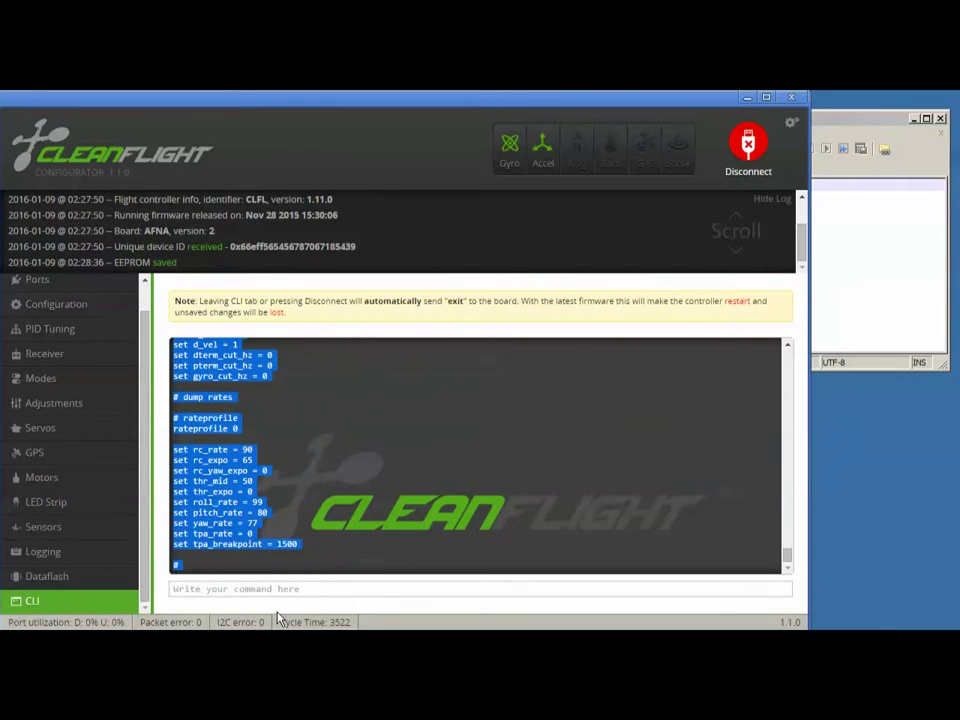
right_click(213, 511)
left_click(250, 509)
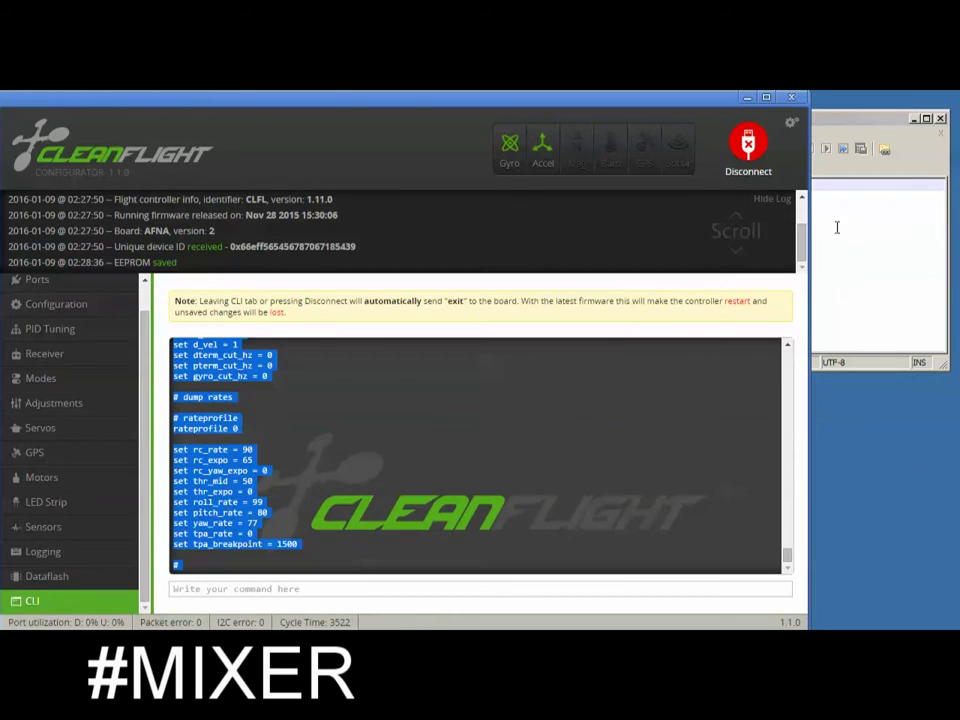
Step: Paste the copied settings dump into the empty "new 1" document in Notepad++ and look back through it
right_click(388, 209)
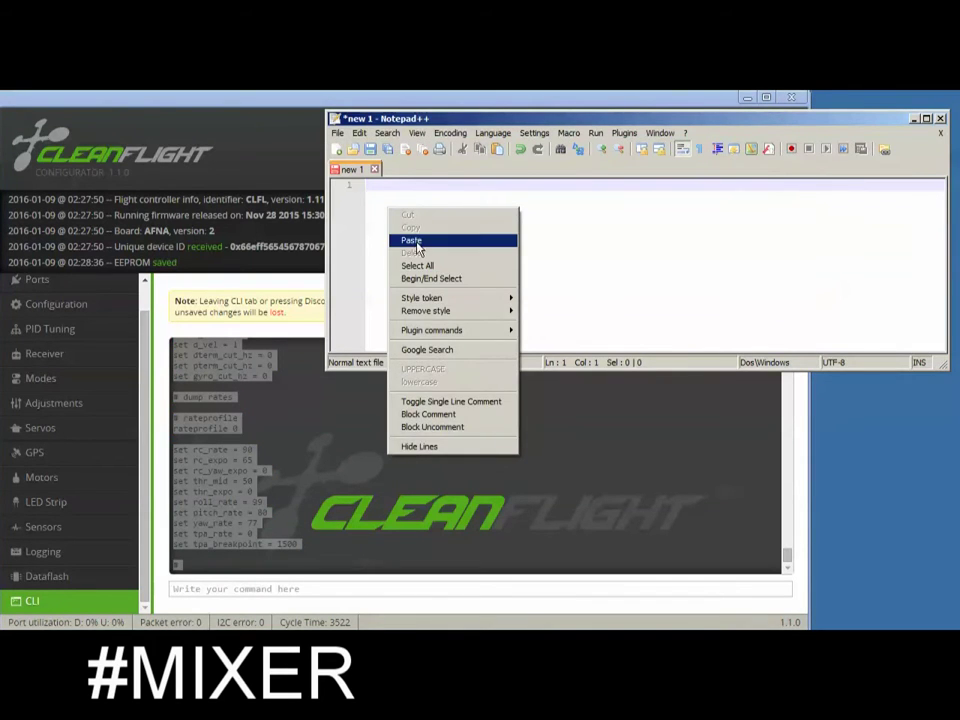
left_click(415, 245)
scroll(432, 292, "up", 3)
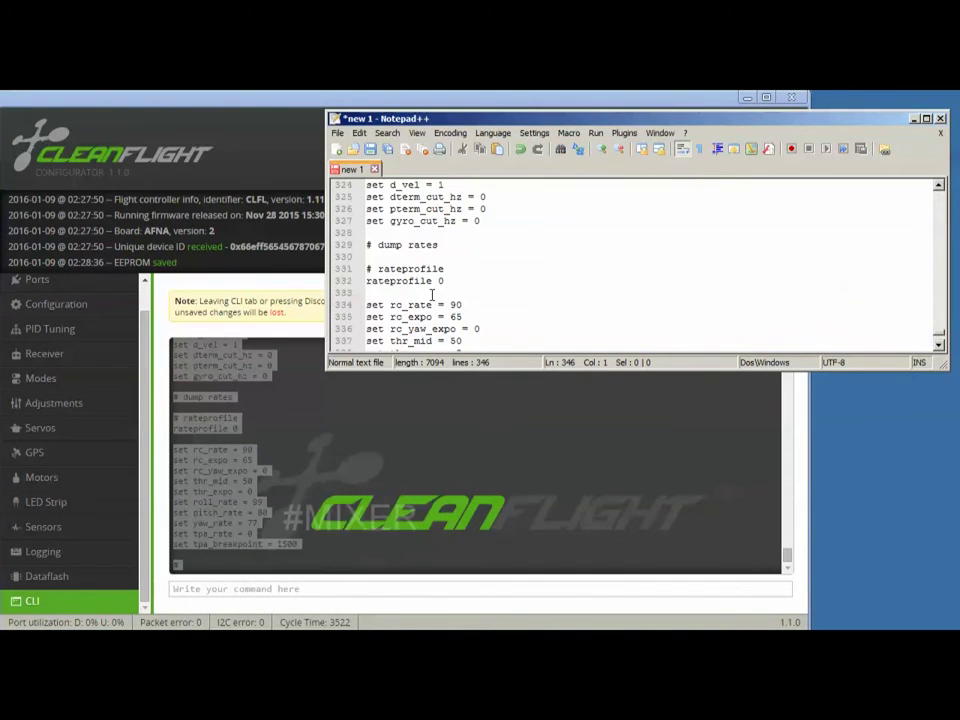
scroll(432, 292, "up", 3)
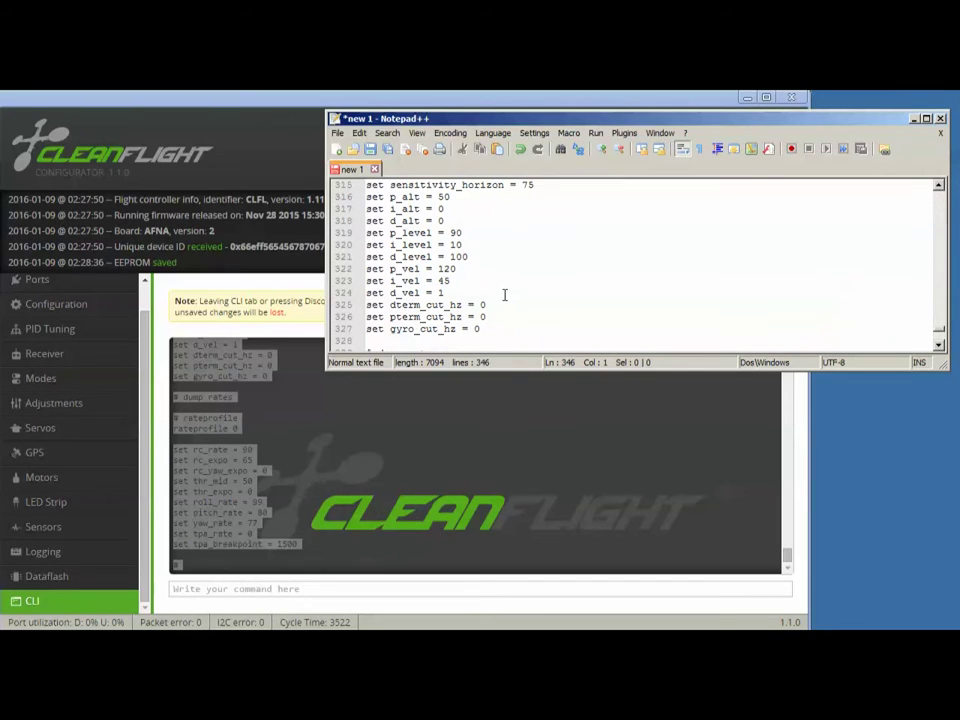
scroll(504, 294, "up", 4)
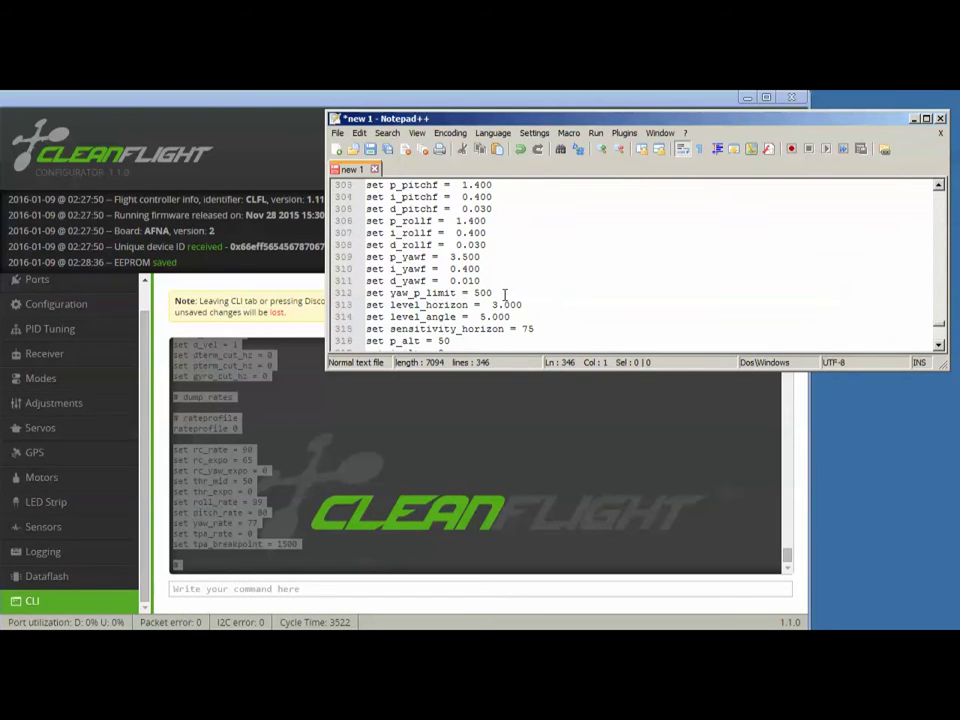
scroll(504, 294, "up", 4)
Step: Return to Cleanflight Configurator and disconnect from the flight controller
left_click(747, 98)
left_click(748, 150)
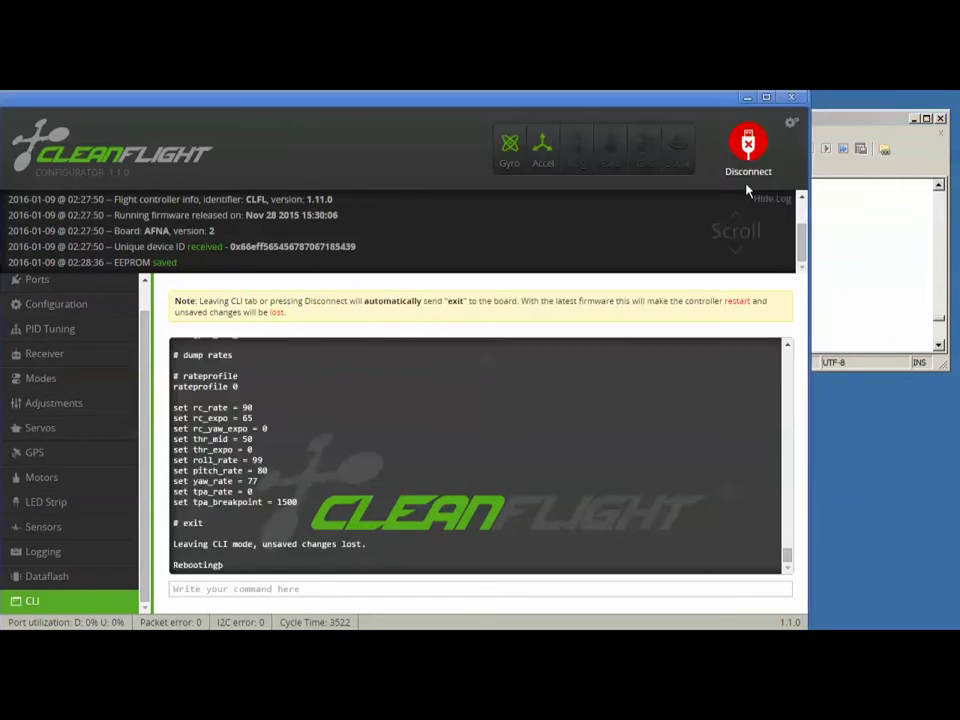
left_click(748, 147)
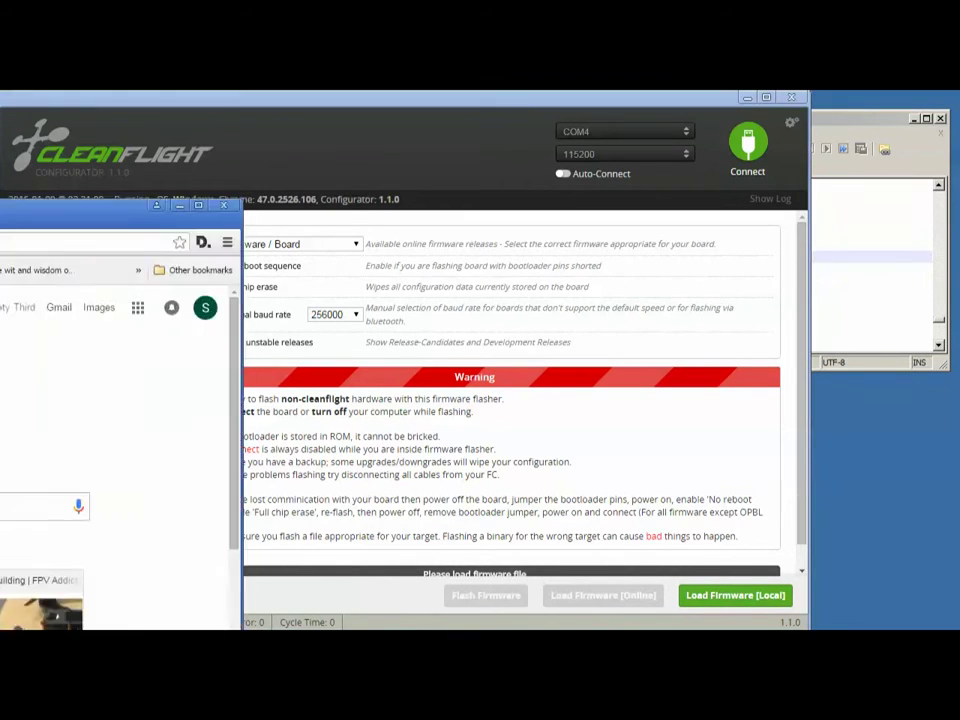
Step: Switch to Chrome, search for "betaflight" and open the Betaflight releases page on GitHub
left_click_drag(0, 202, 418, 172)
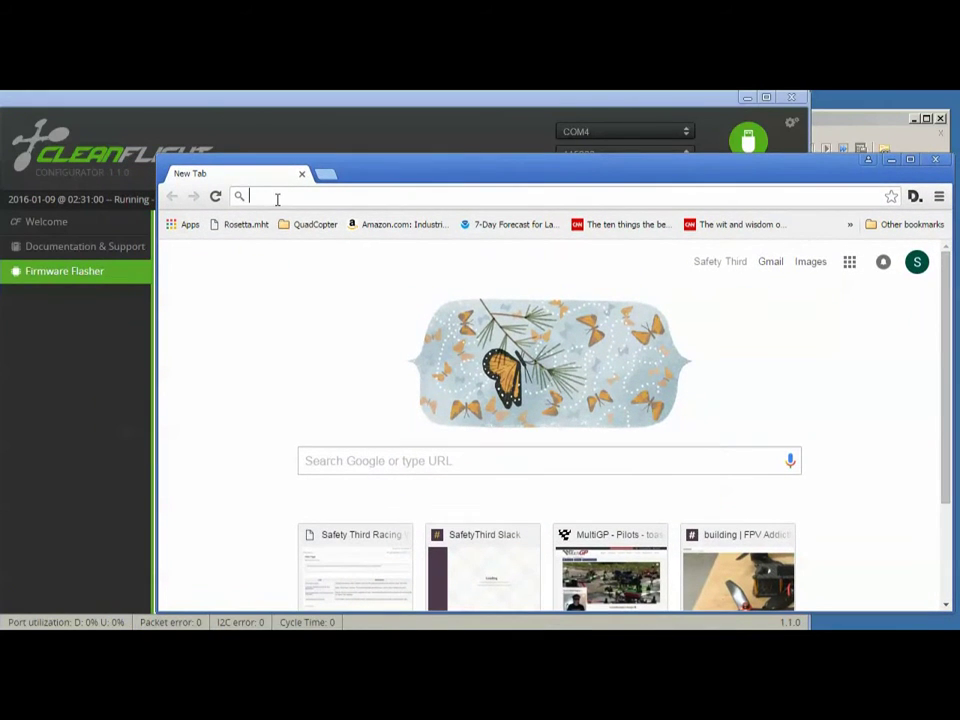
type("betaflight")
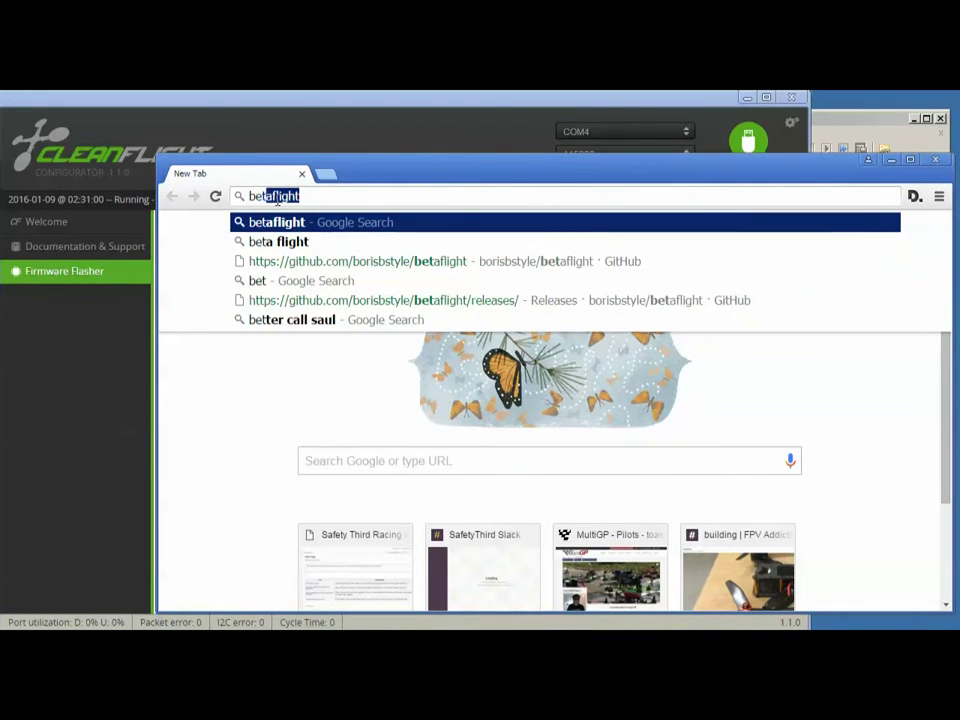
left_click(268, 224)
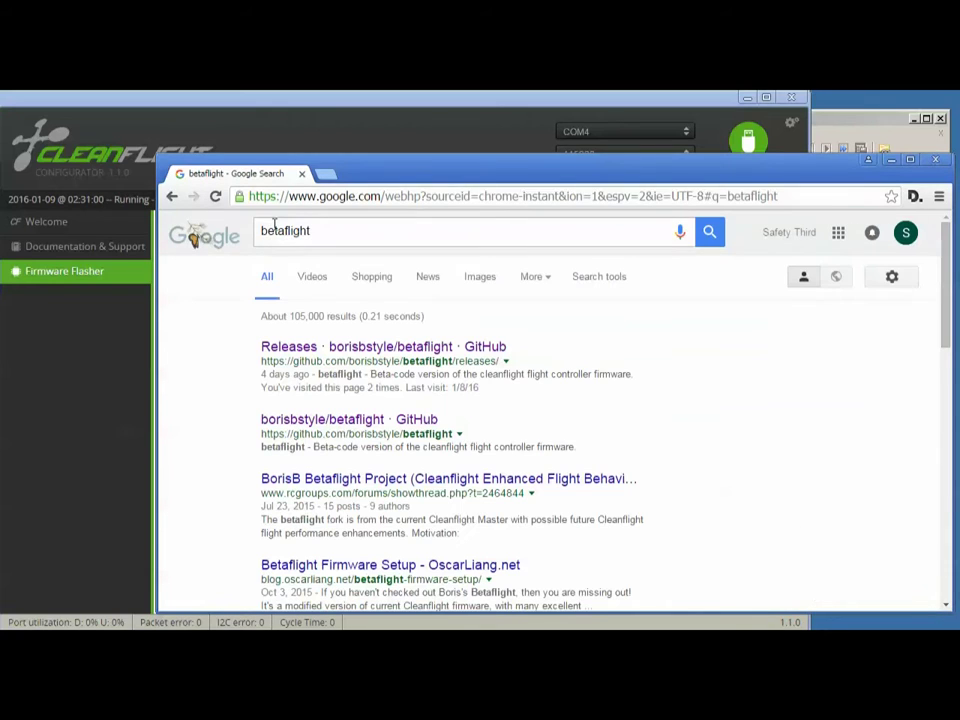
left_click(345, 350)
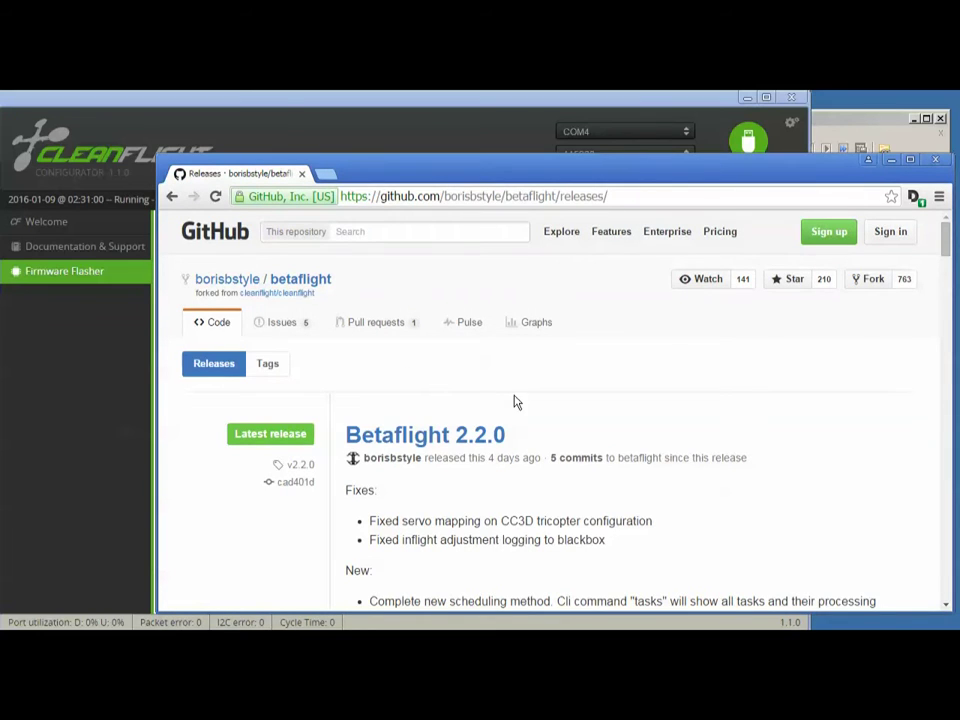
Step: Download betaflight_NAZE.hex from the Betaflight 2.2.0 release downloads
scroll(522, 402, "down", 6)
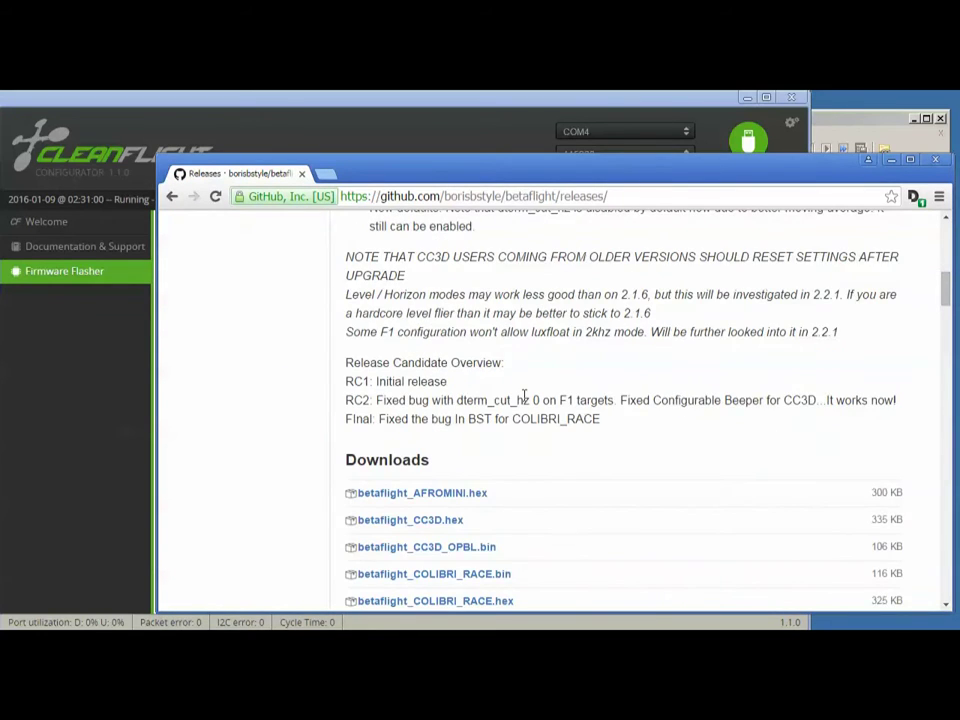
scroll(524, 399, "down", 2)
scroll(522, 402, "down", 1)
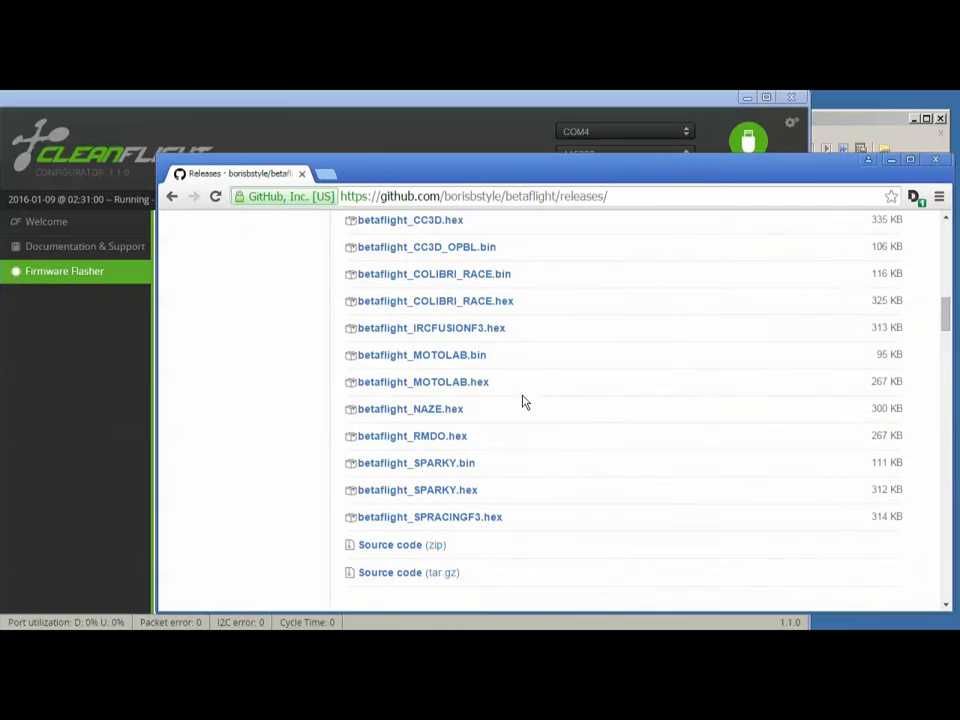
left_click(432, 410)
left_click_drag(2, 300, 364, 135)
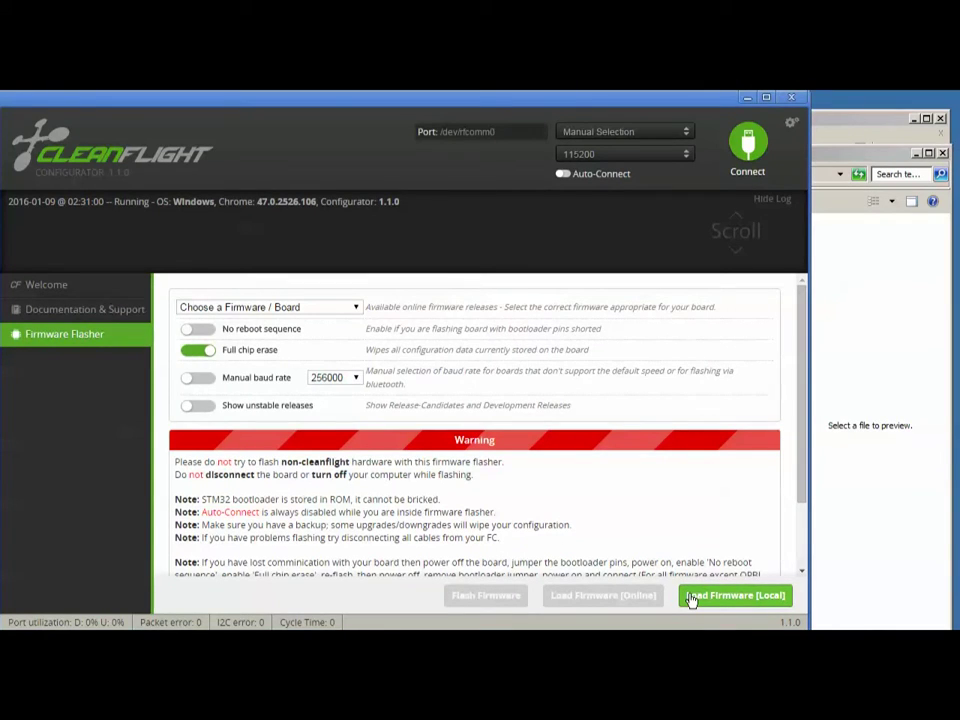
Step: Load the local firmware file betaflight_NAZE.hex from the temp folder in the Firmware Flasher and flash it to the board
left_click(697, 598)
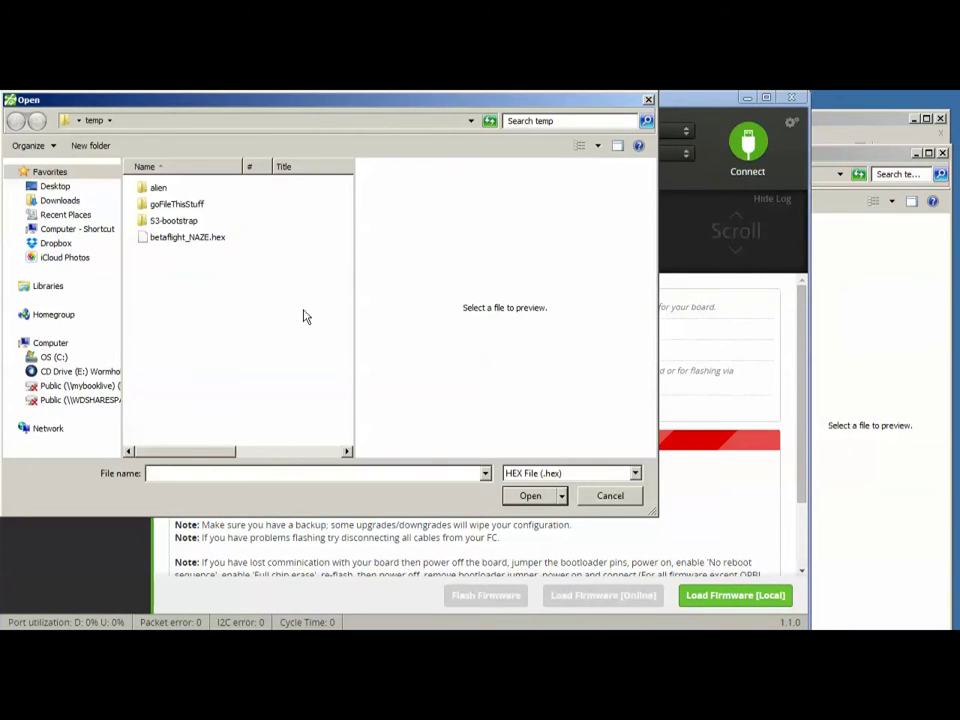
left_click(213, 240)
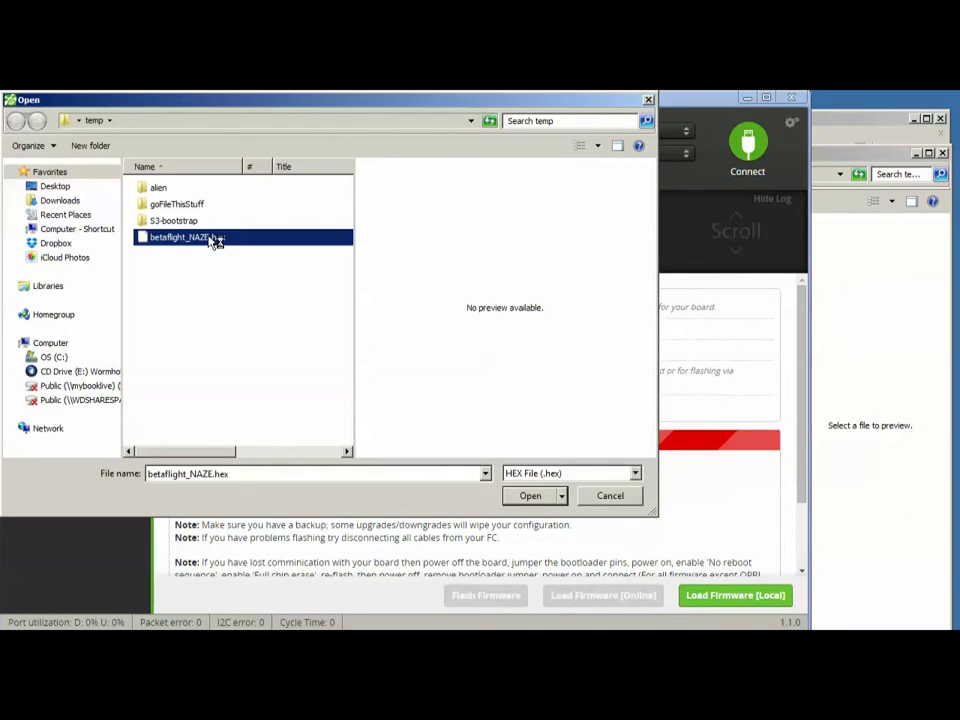
left_click(530, 496)
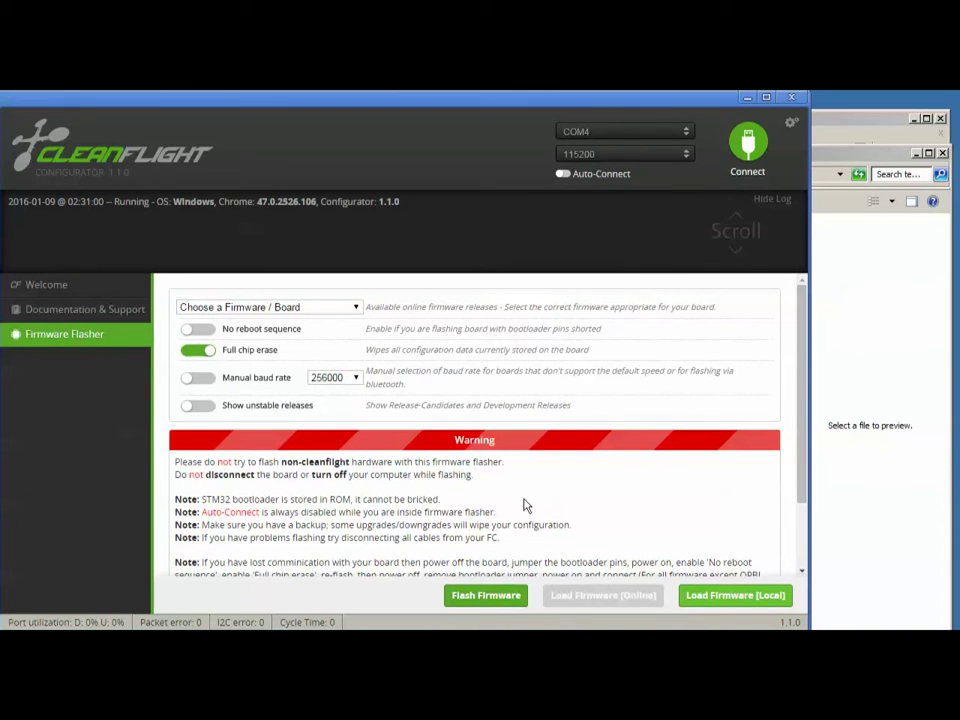
left_click(486, 598)
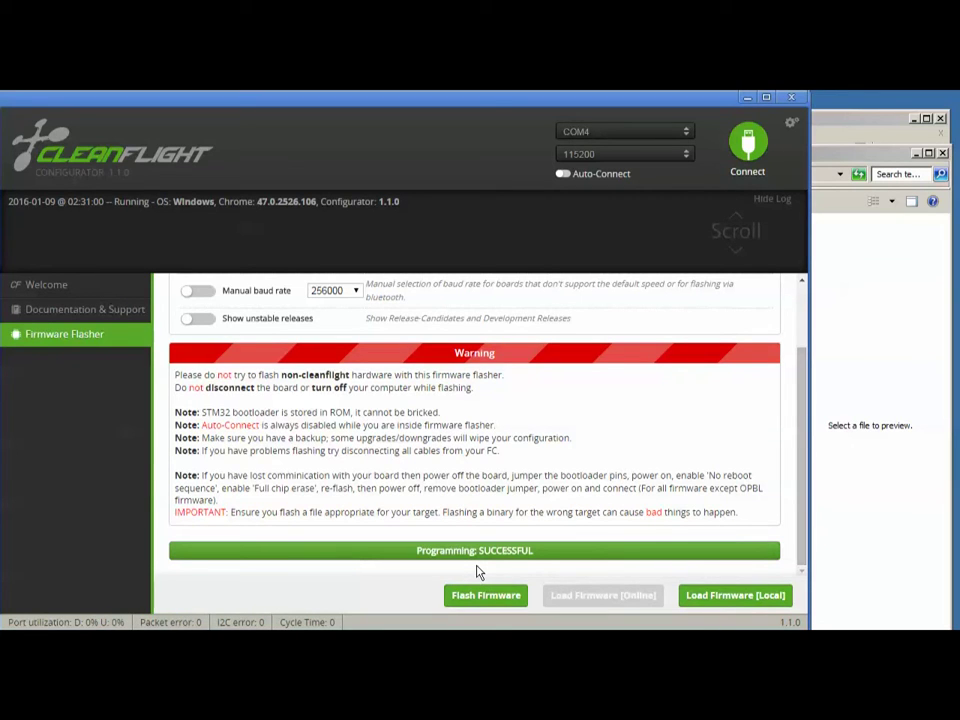
Step: Restart Cleanflight Configurator, reconnect to the board on COM4 and highlight the firmware identifier and version in the log
left_click(791, 97)
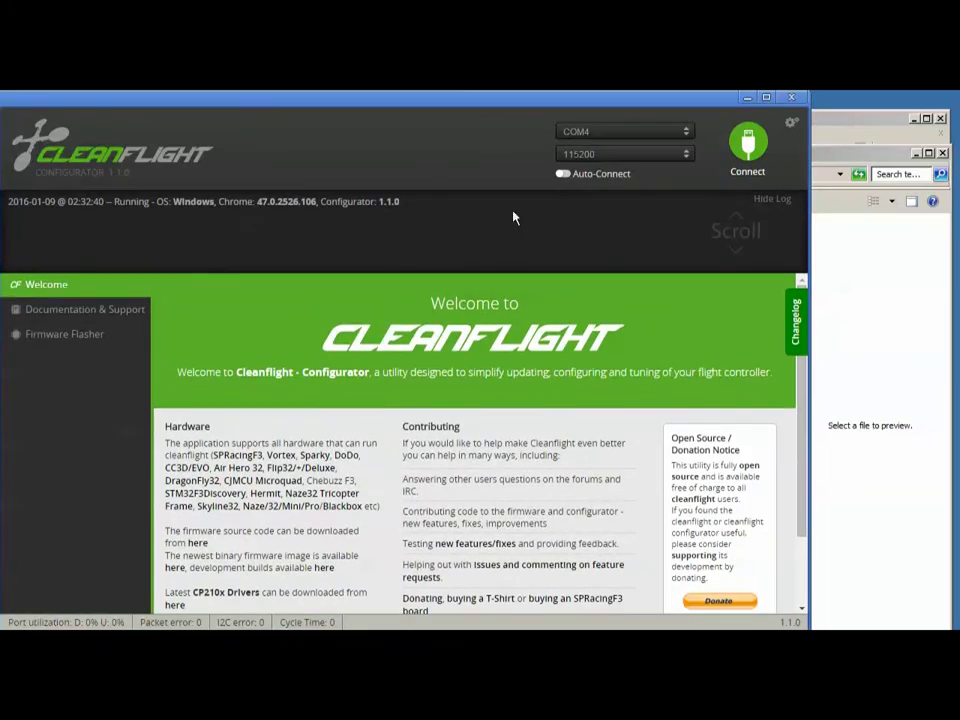
left_click(745, 147)
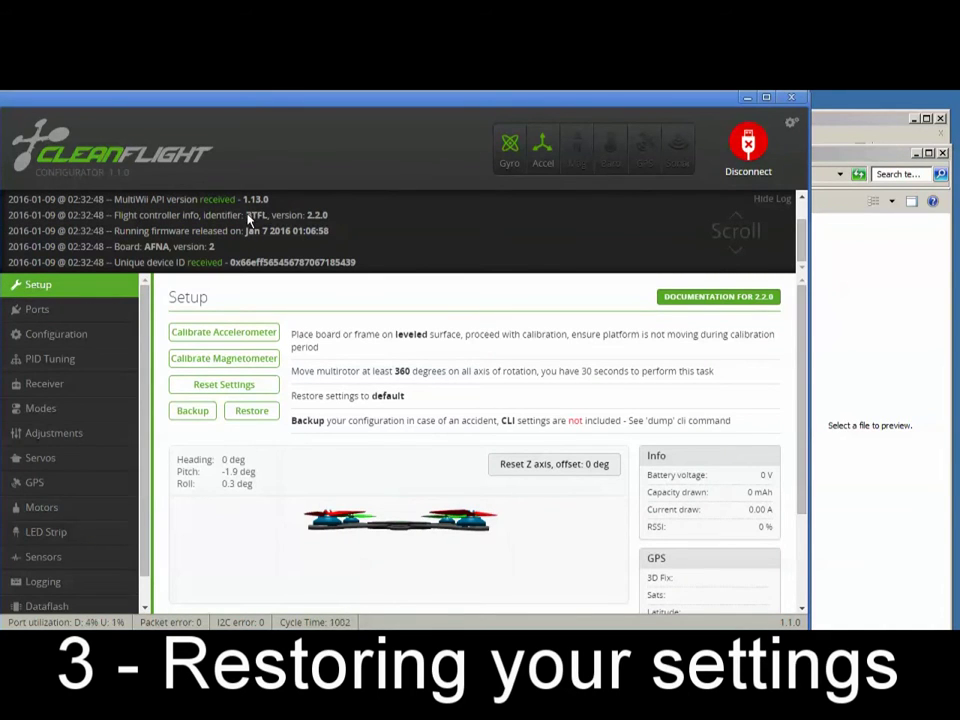
left_click_drag(248, 217, 325, 228)
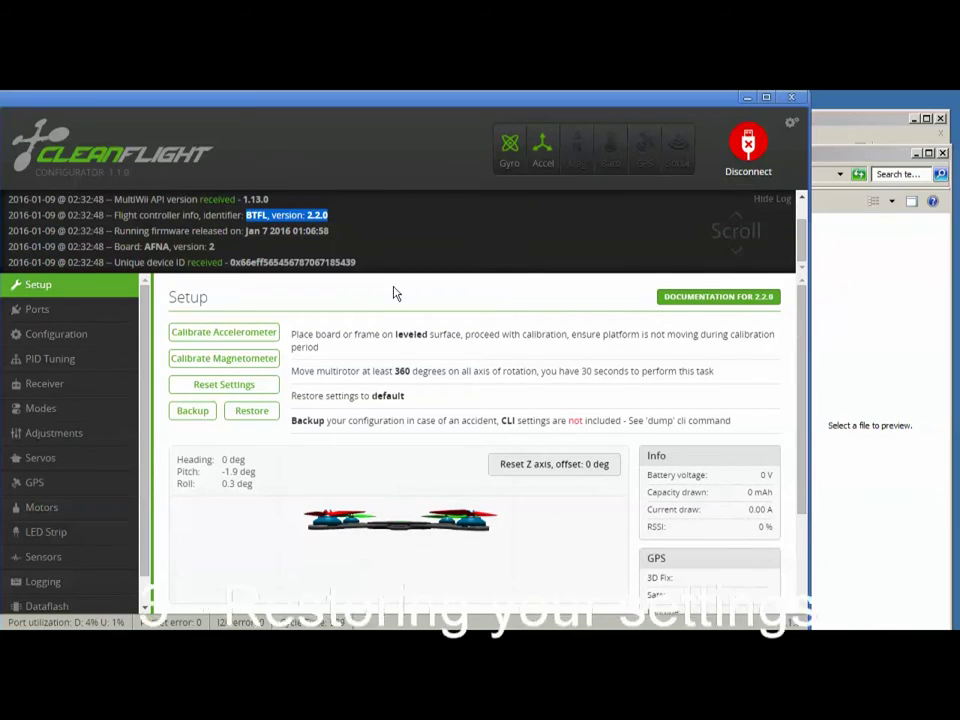
left_click(256, 213)
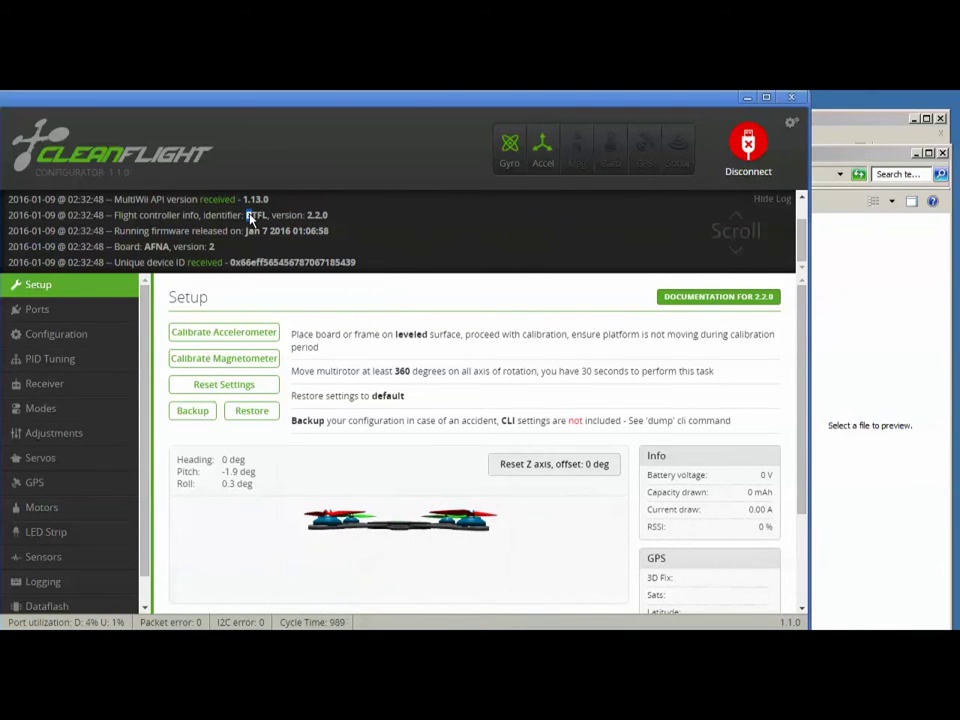
left_click_drag(248, 215, 328, 228)
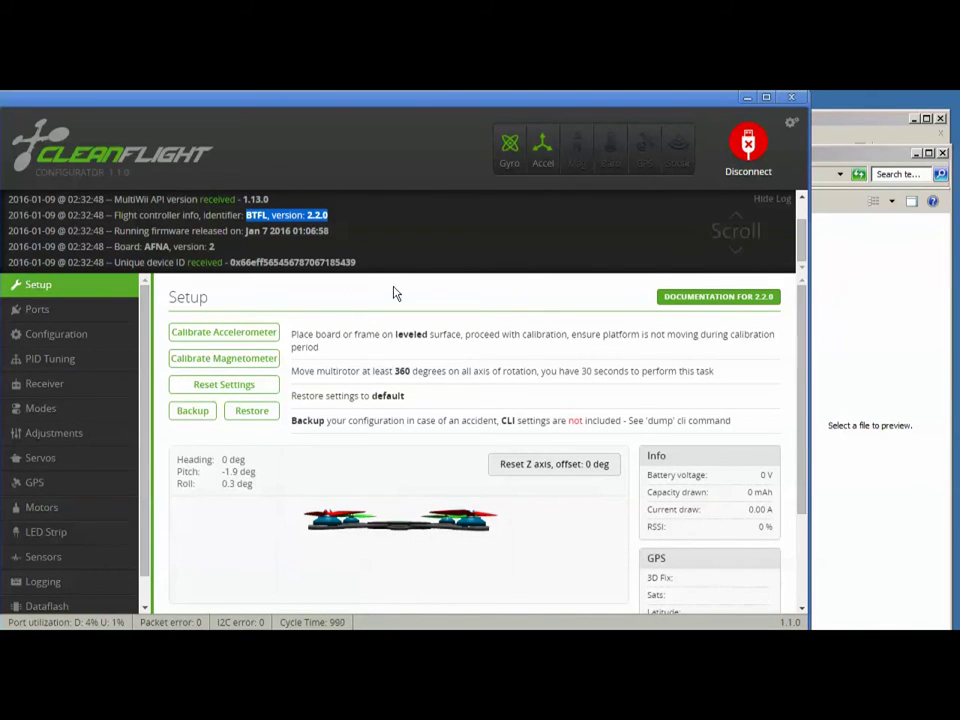
Step: Open the board's CLI, switch to Notepad++ and copy the entire settings dump from the new 1 file
scroll(60, 580, "down", 1)
left_click(40, 600)
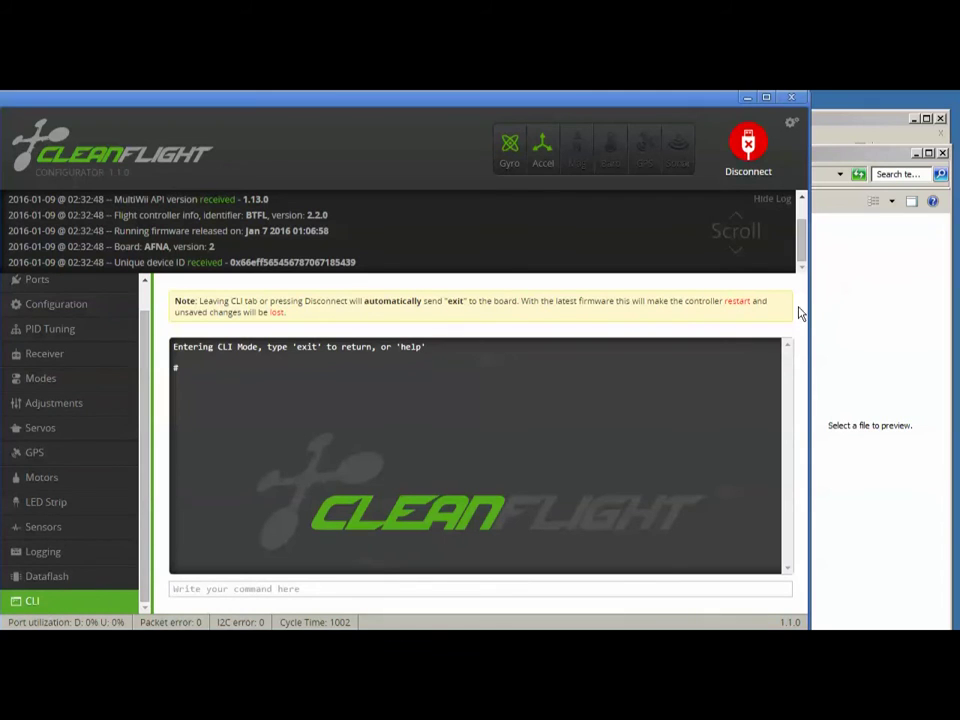
left_click(845, 315)
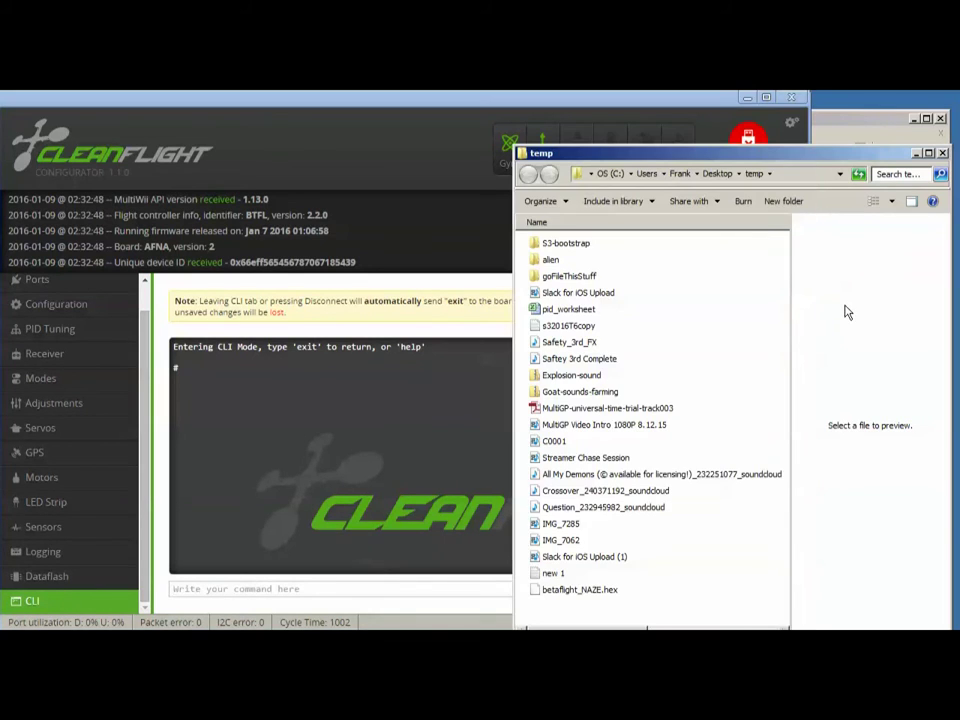
left_click(833, 124)
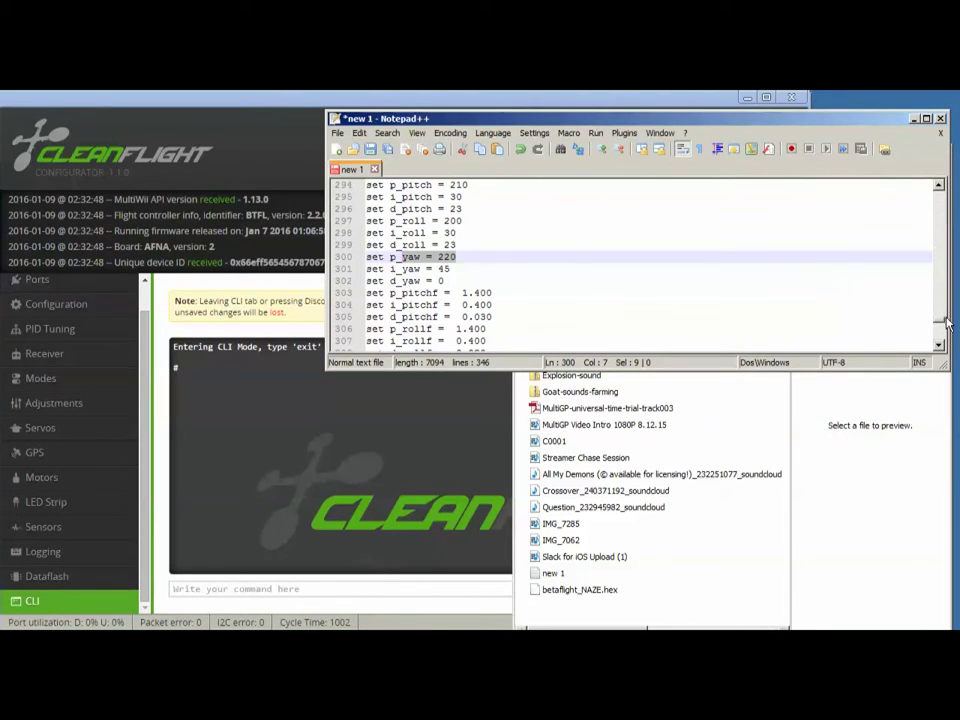
left_click_drag(947, 322, 945, 186)
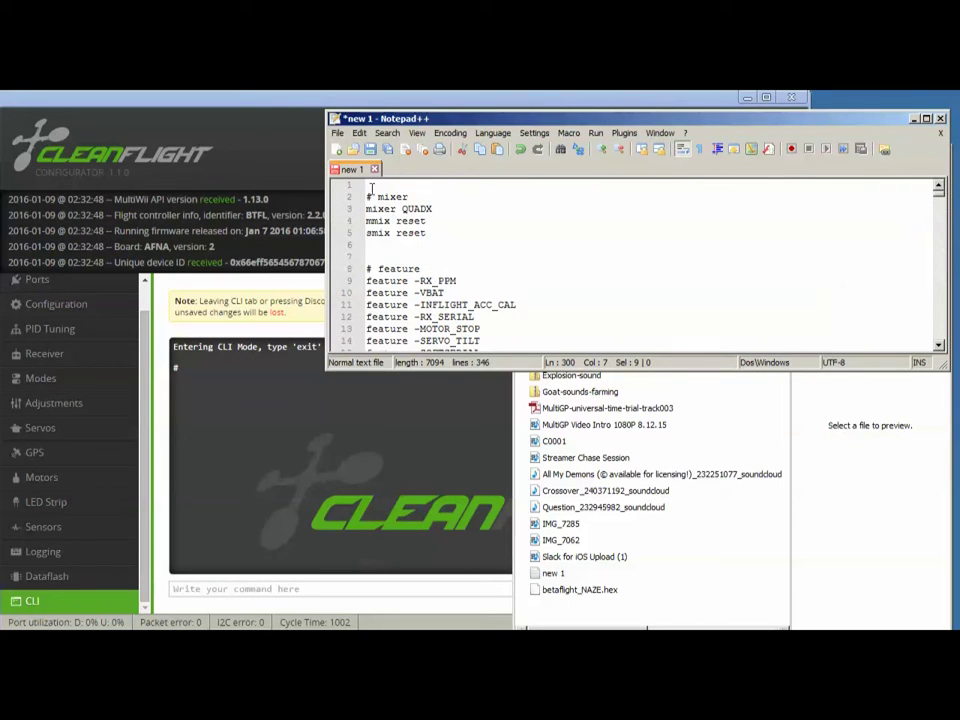
left_click_drag(372, 189, 391, 437)
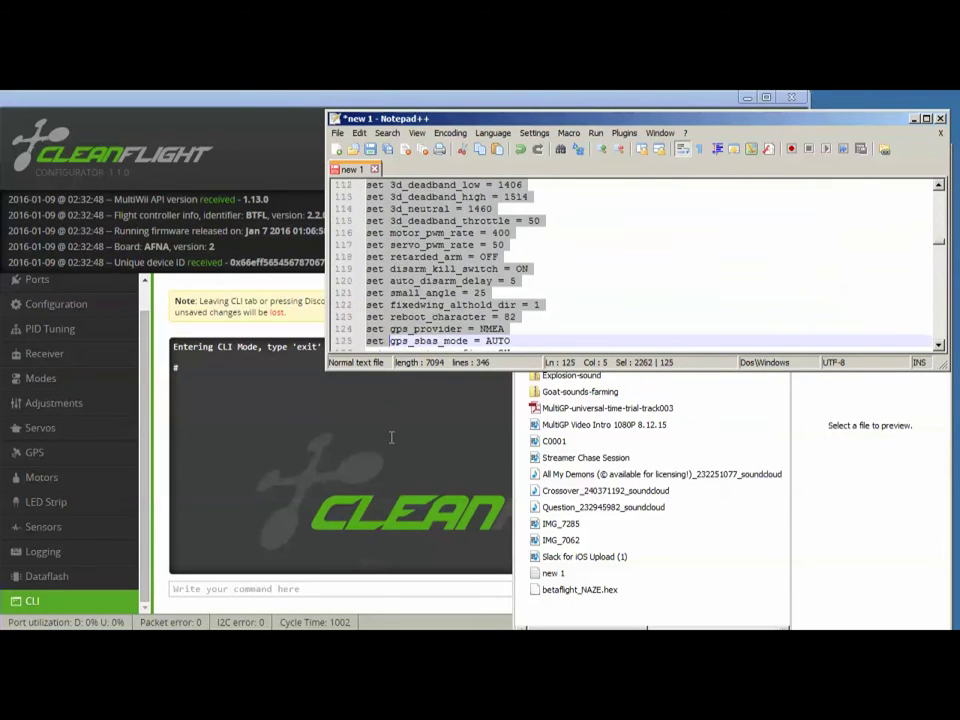
key("ctrl+a")
right_click(422, 258)
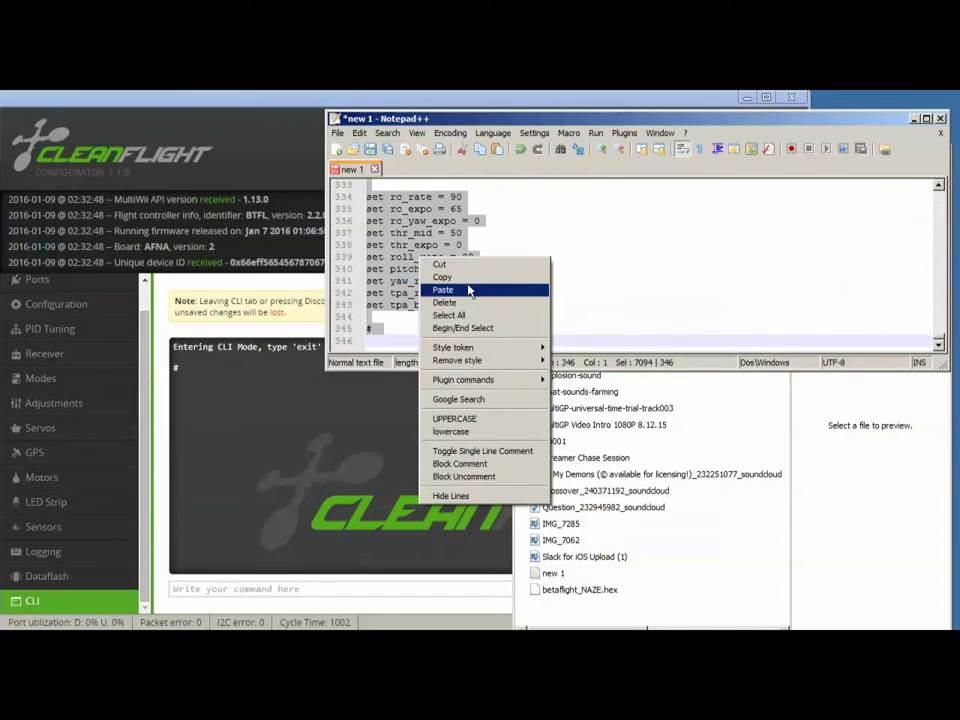
left_click(442, 277)
Step: Run the copied settings dump in the Cleanflight CLI and store it on the board with the save command
left_click(198, 584)
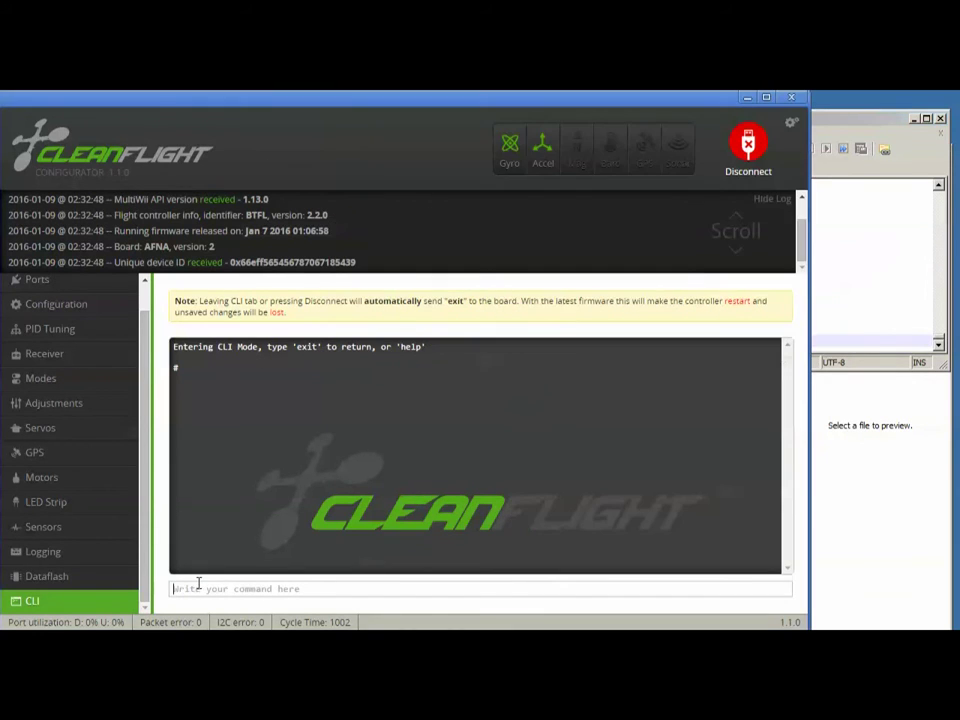
right_click(198, 584)
left_click(261, 518)
key("Return")
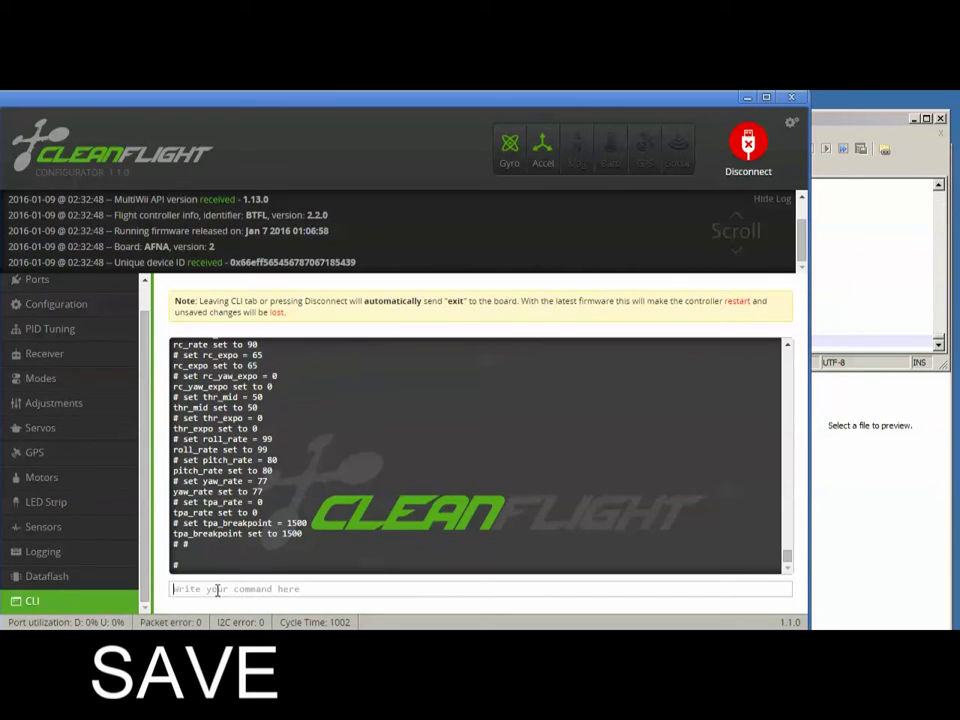
type("save")
key("Return")
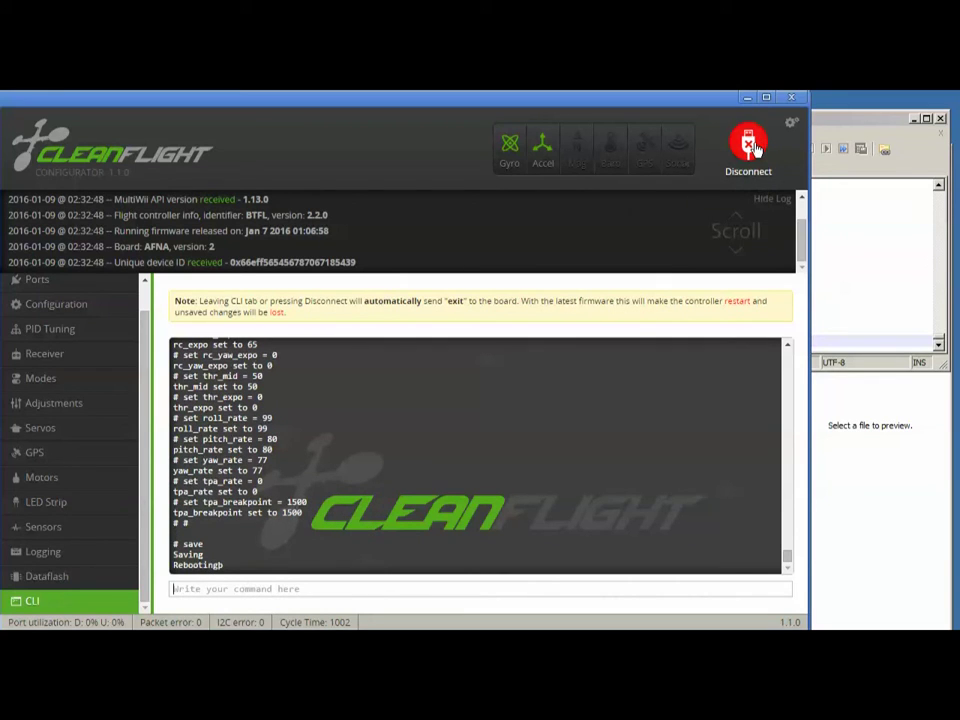
Step: Disconnect from the board, reconnect on COM4 at 115200 and open the PID Tuning page to check the restored values
left_click(750, 145)
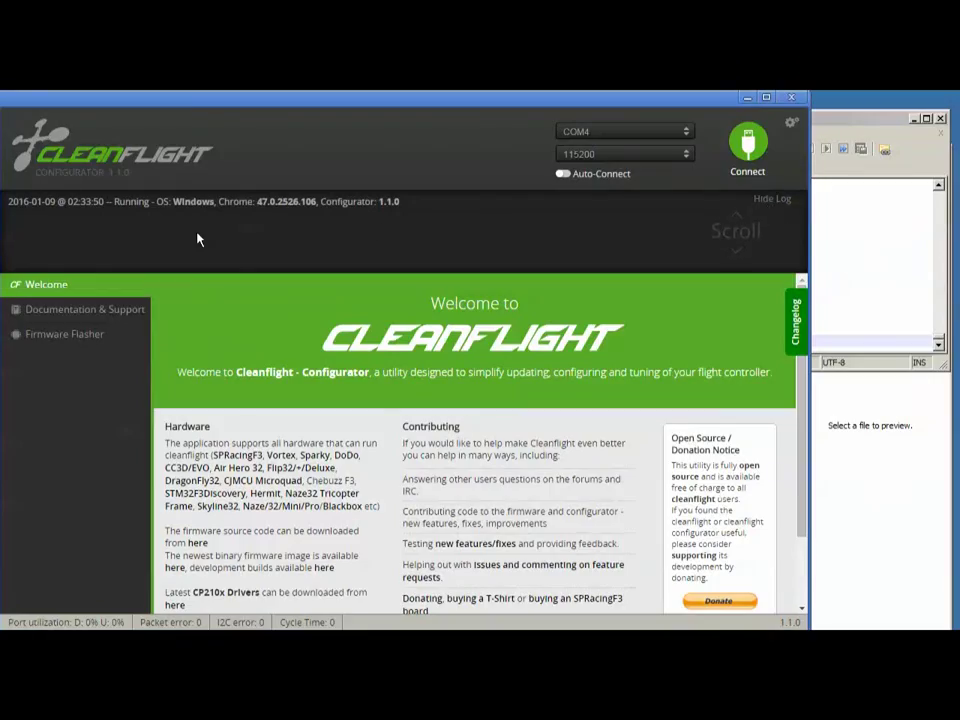
left_click(747, 145)
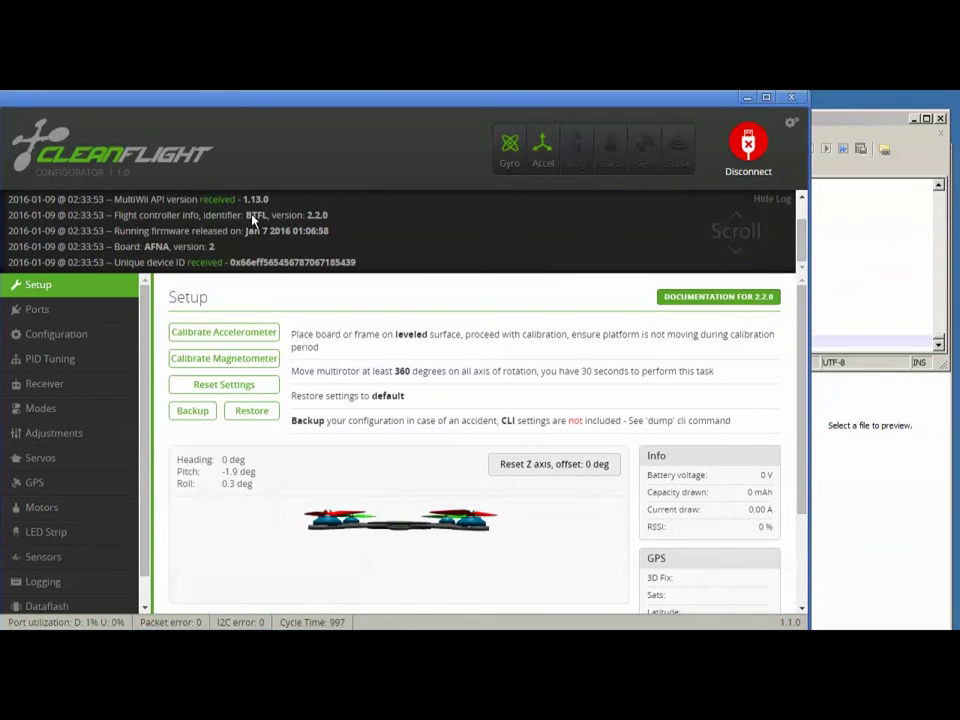
left_click(50, 362)
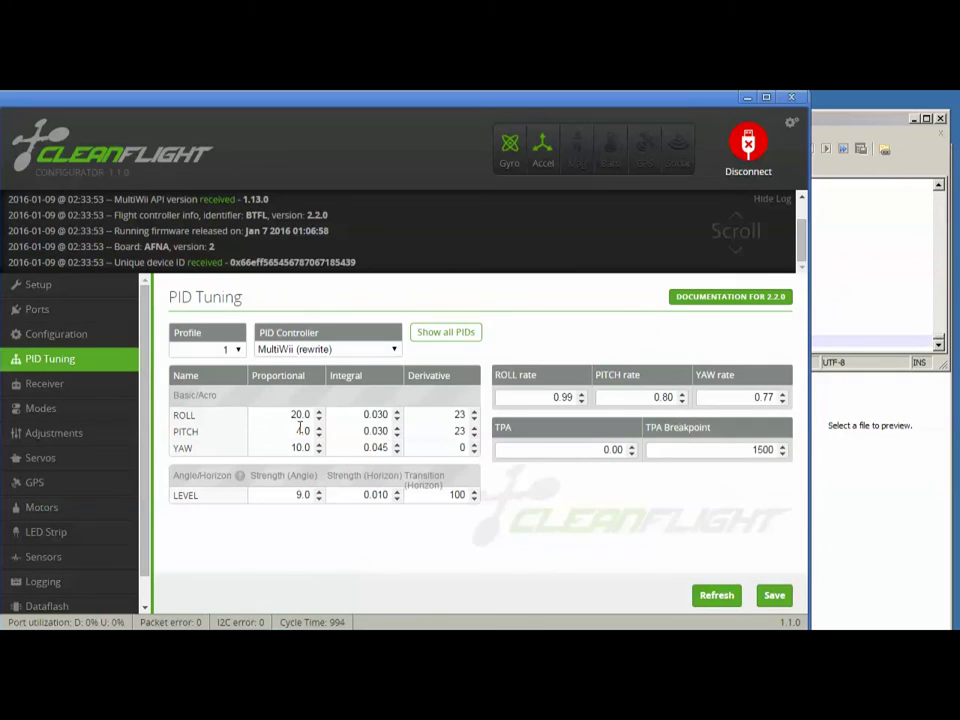